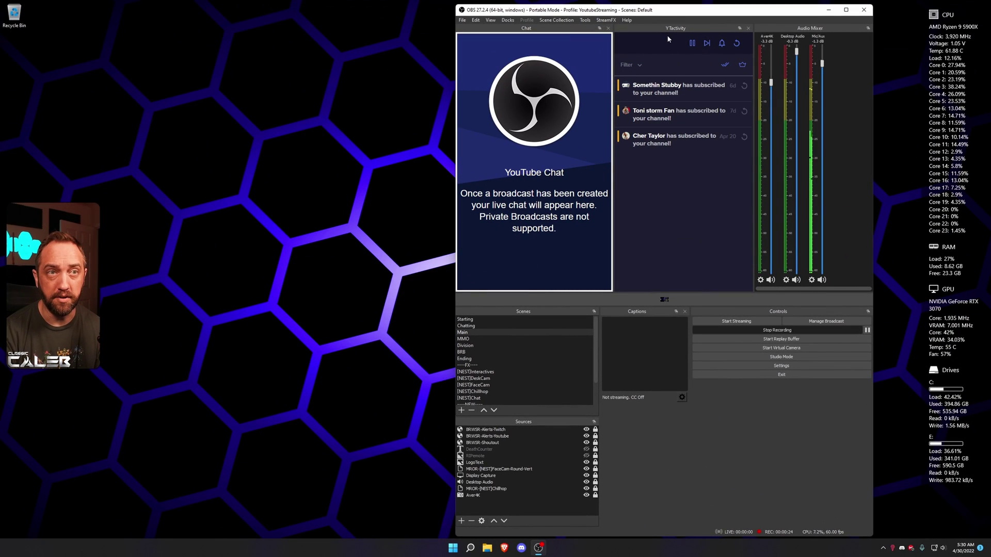
Step: Open the YouTube broadcast setup, then cancel it without creating a broadcast
left_click(825, 321)
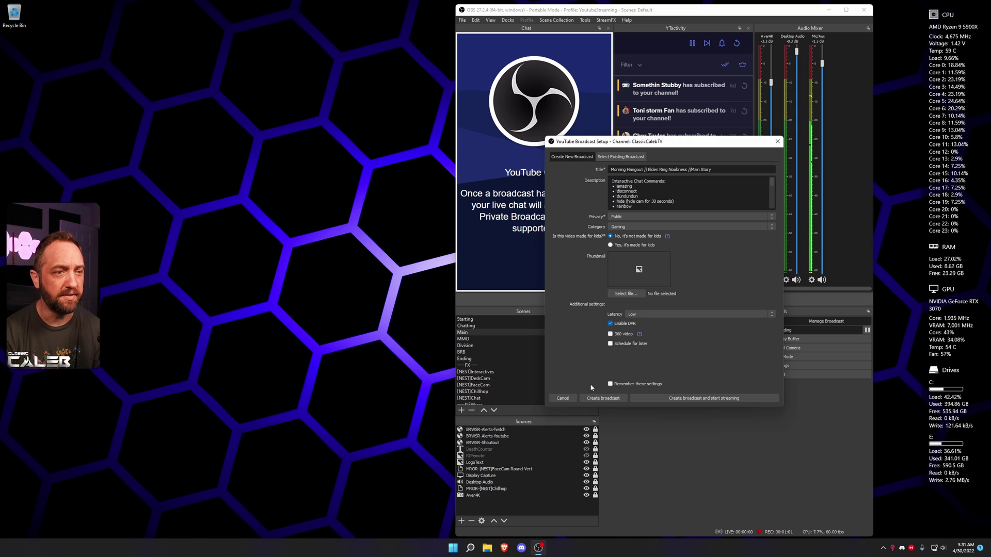
left_click(562, 398)
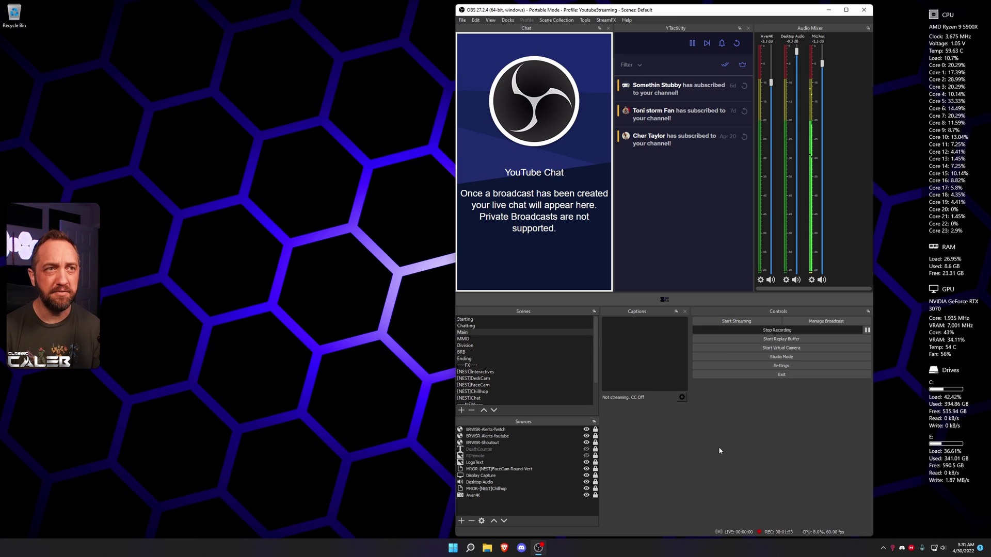
Step: Load streamelements.com in Brave, open the account dashboard, and restore the browser to a smaller window
left_click(505, 547)
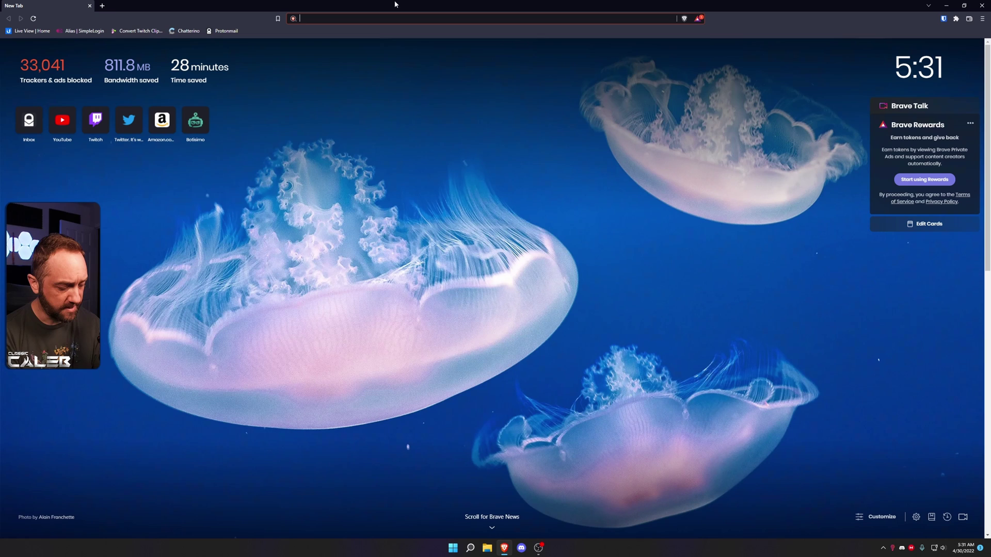
type("streamelements.com")
key("Return")
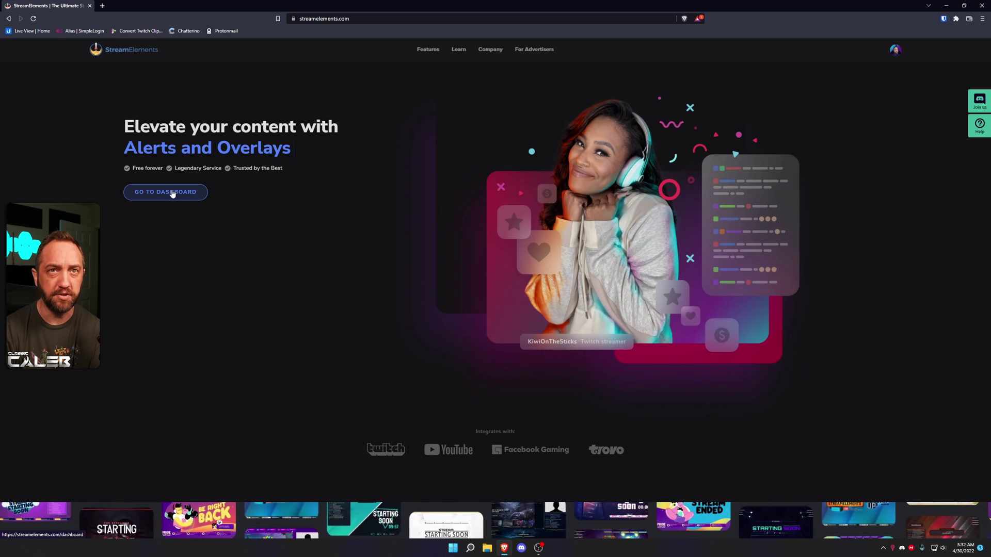
left_click(172, 193)
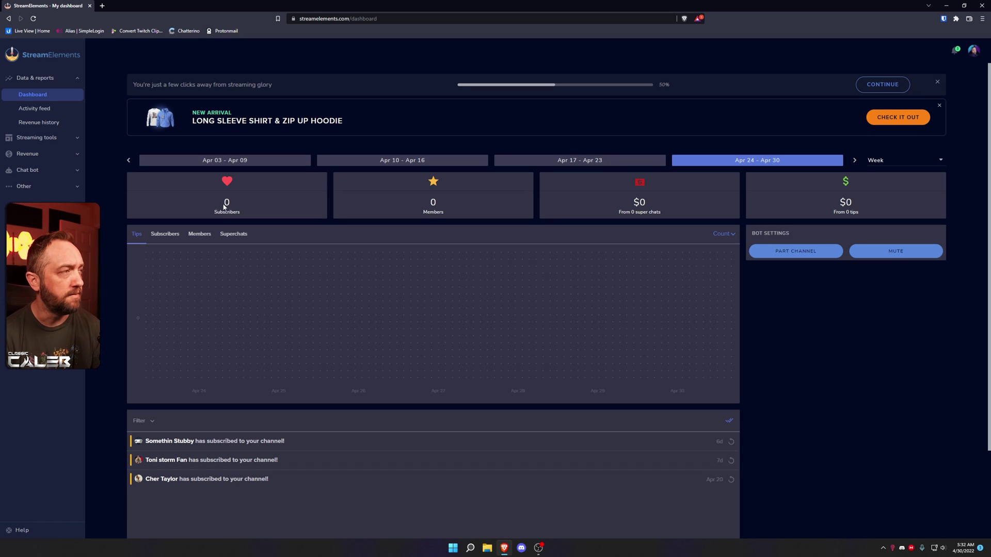
scroll(490, 462, "down", 3)
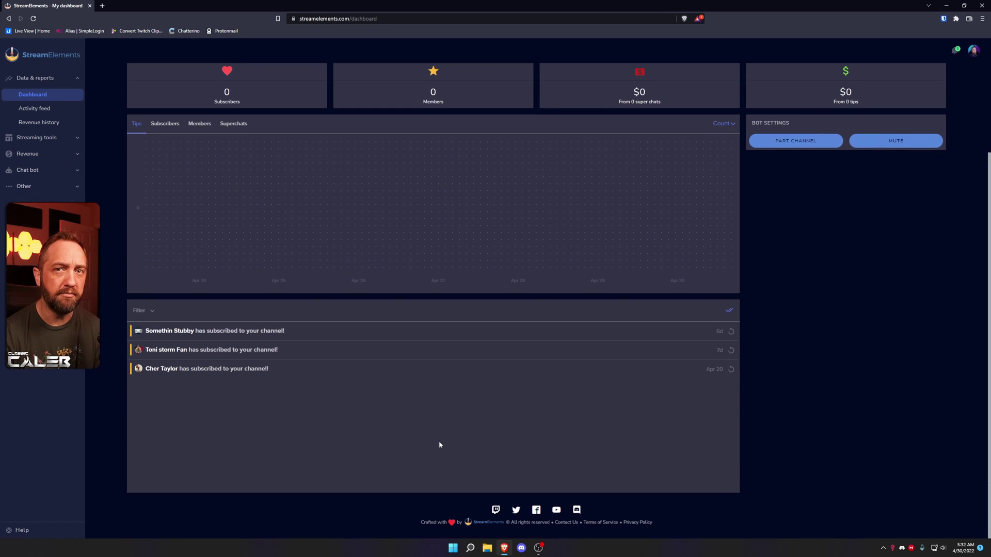
scroll(439, 445, "up", 3)
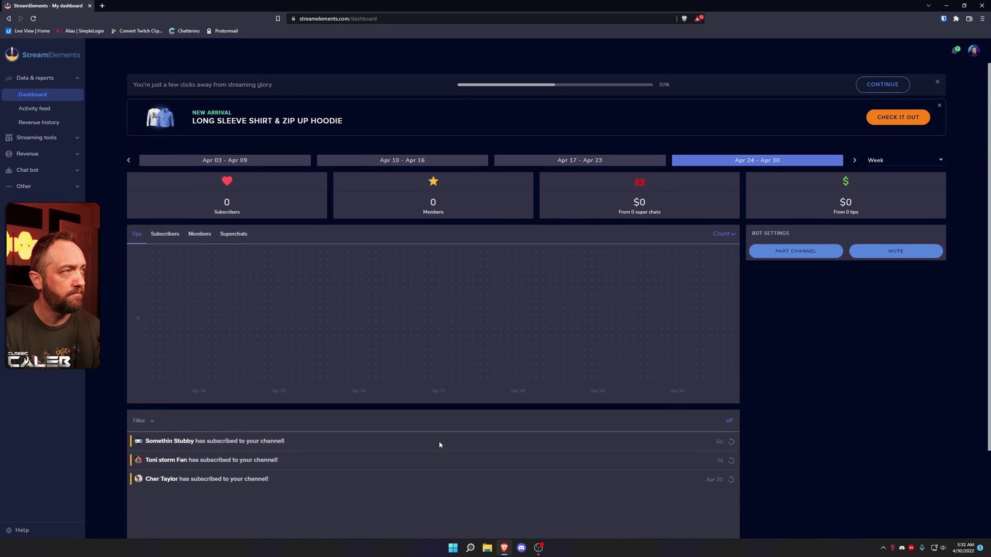
left_click(963, 6)
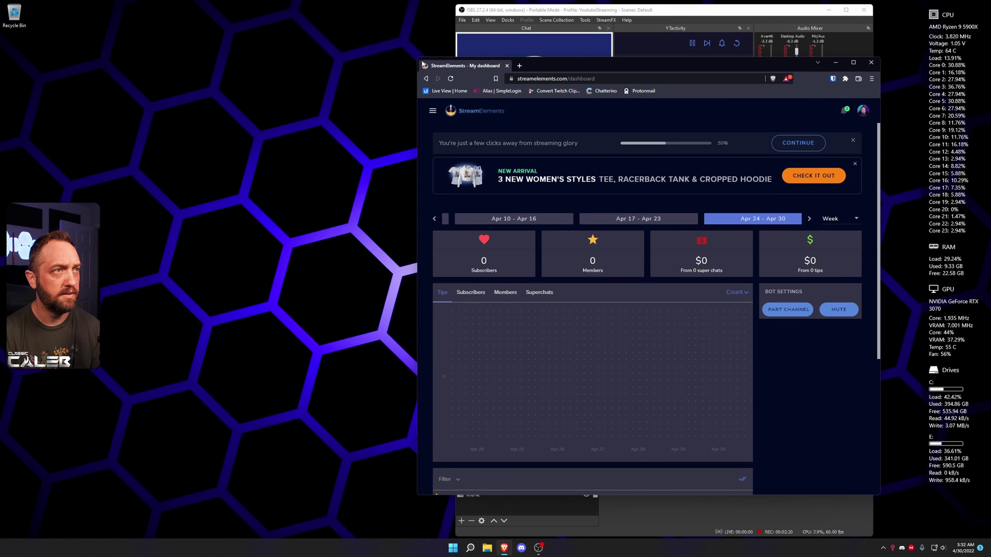
Step: Place the browser beside OBS and pop the StreamElements Activity feed out into its own window
left_click_drag(421, 62, 167, 0)
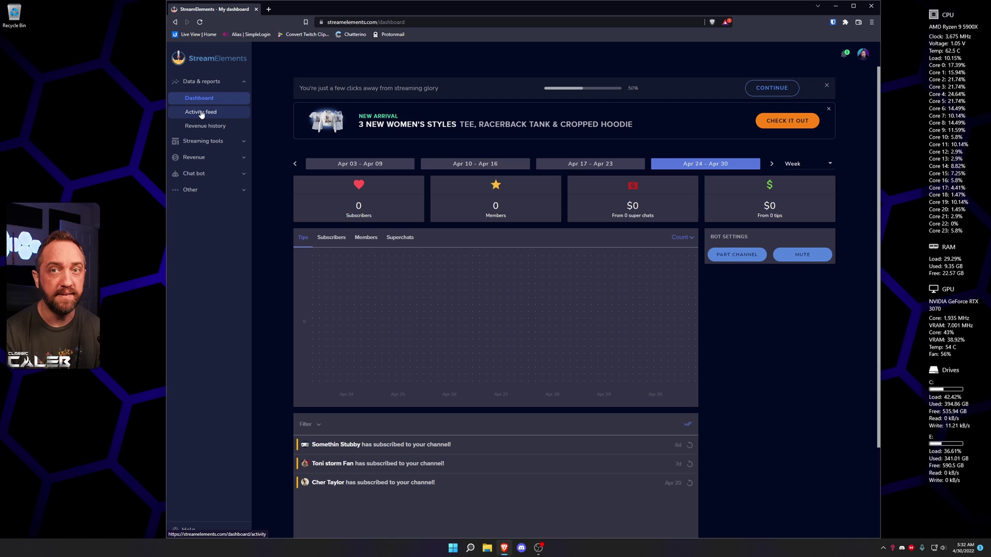
left_click(199, 112)
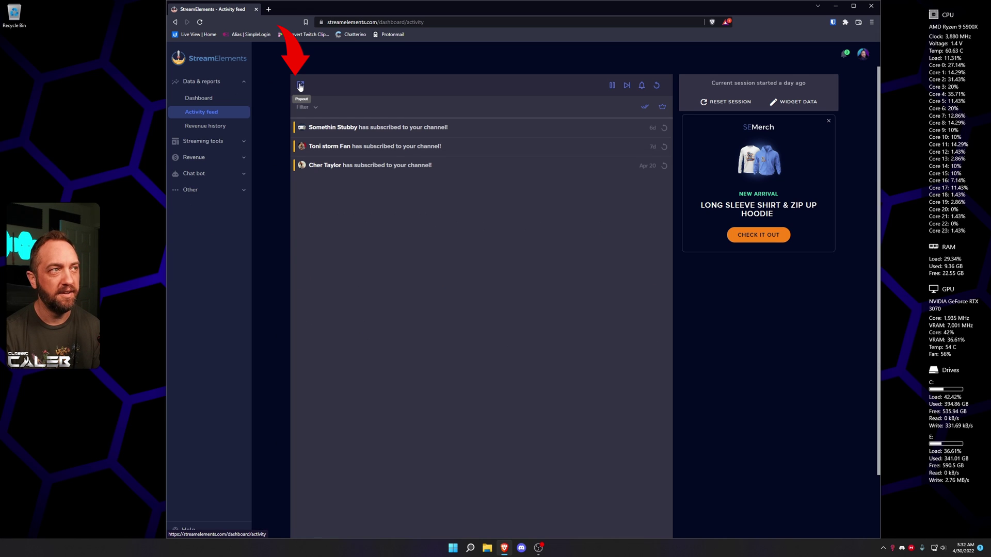
left_click(300, 86)
left_click_drag(65, 9, 492, 82)
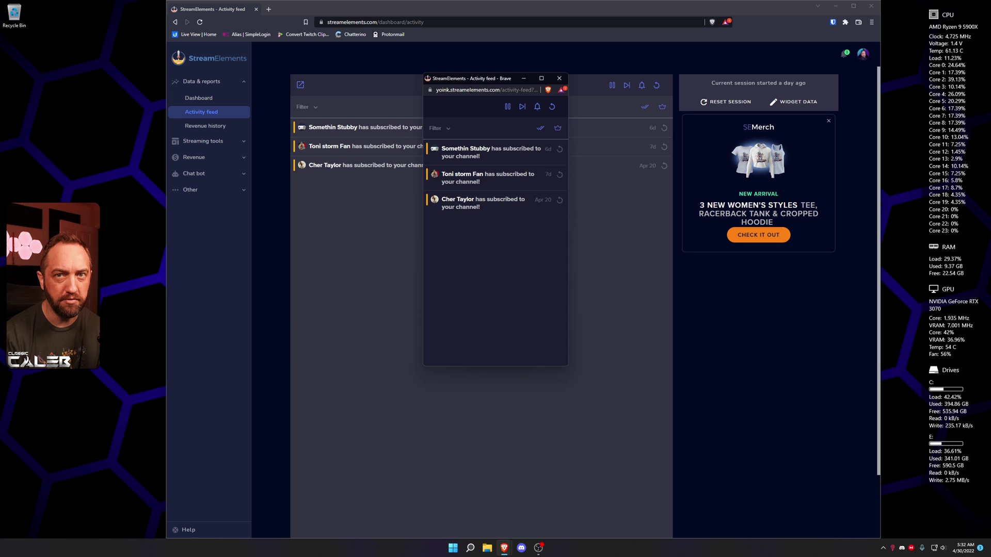
Step: Copy the pop-out activity feed's web address and close both browser windows
left_click(467, 90)
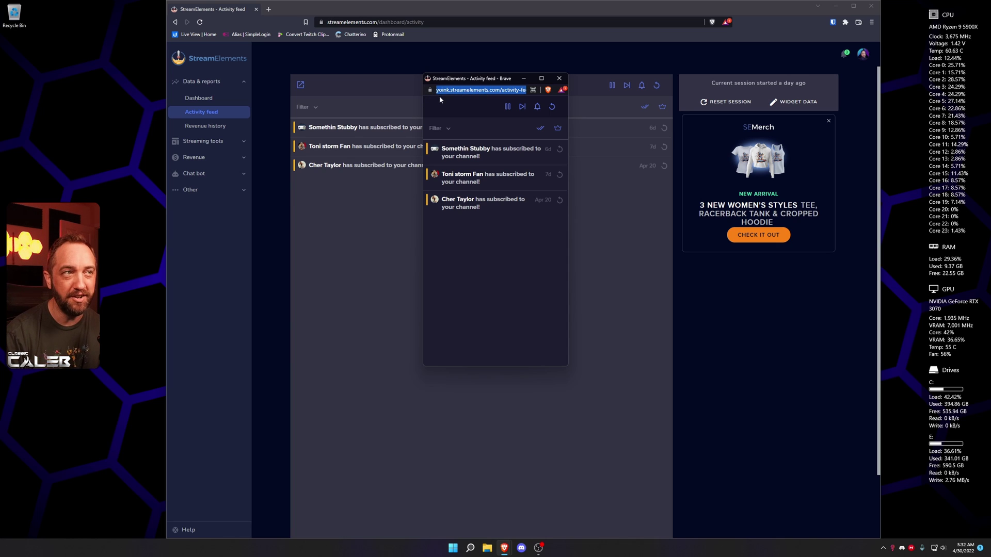
right_click(480, 92)
left_click(497, 120)
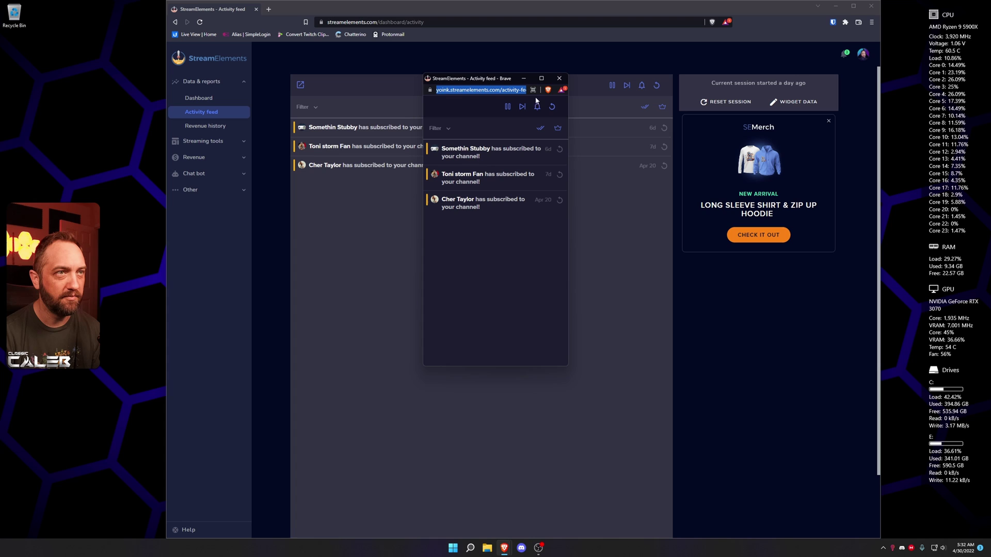
left_click(559, 79)
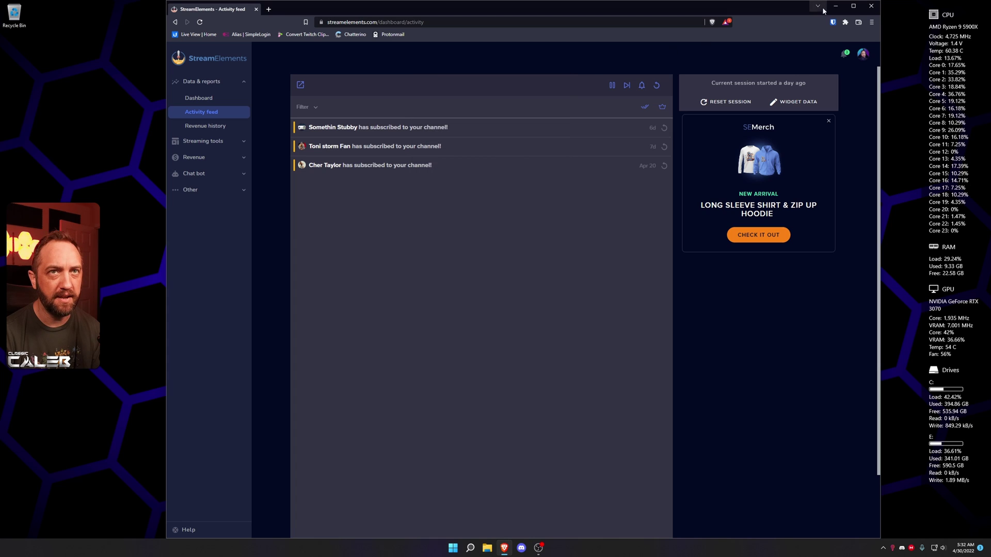
left_click(870, 7)
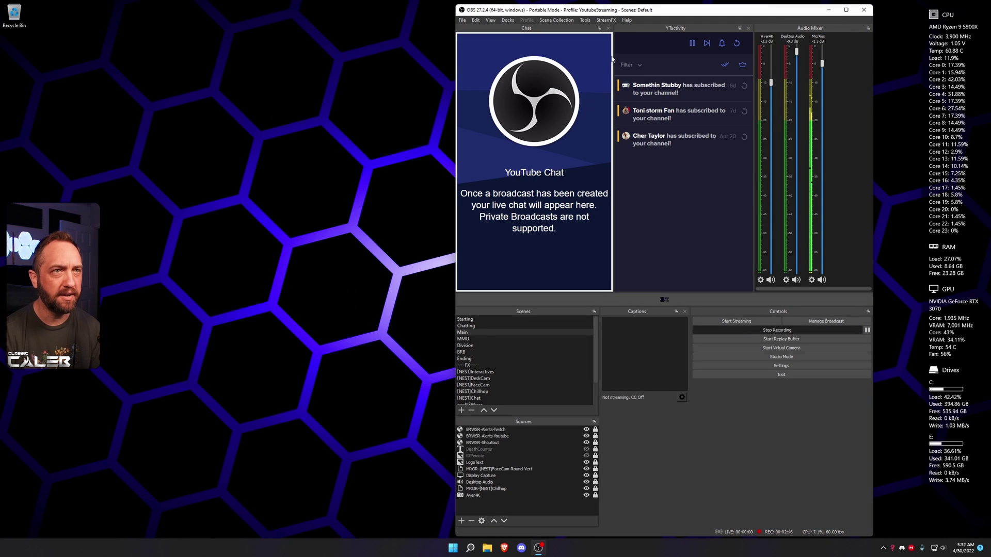
left_click(490, 20)
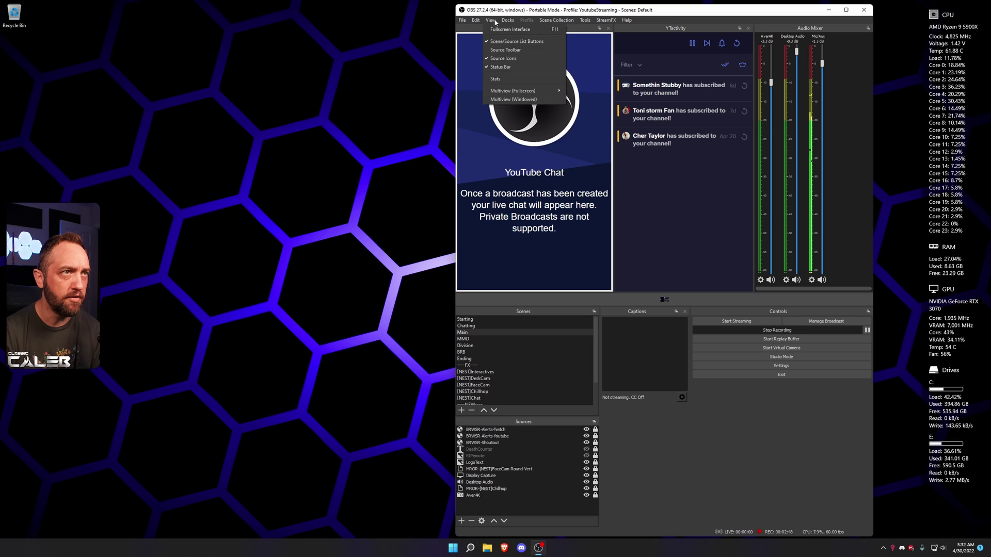
mouse_move(508, 20)
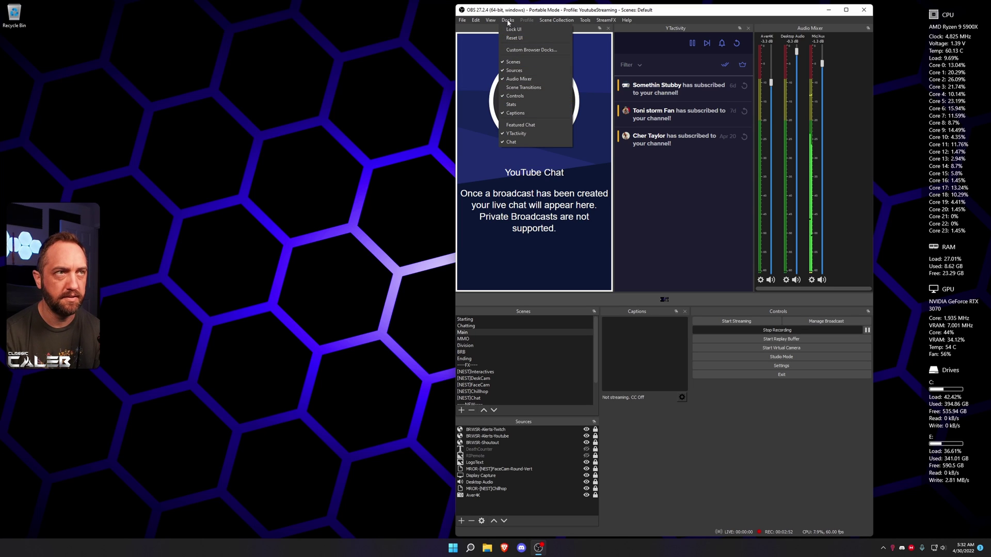
left_click(515, 50)
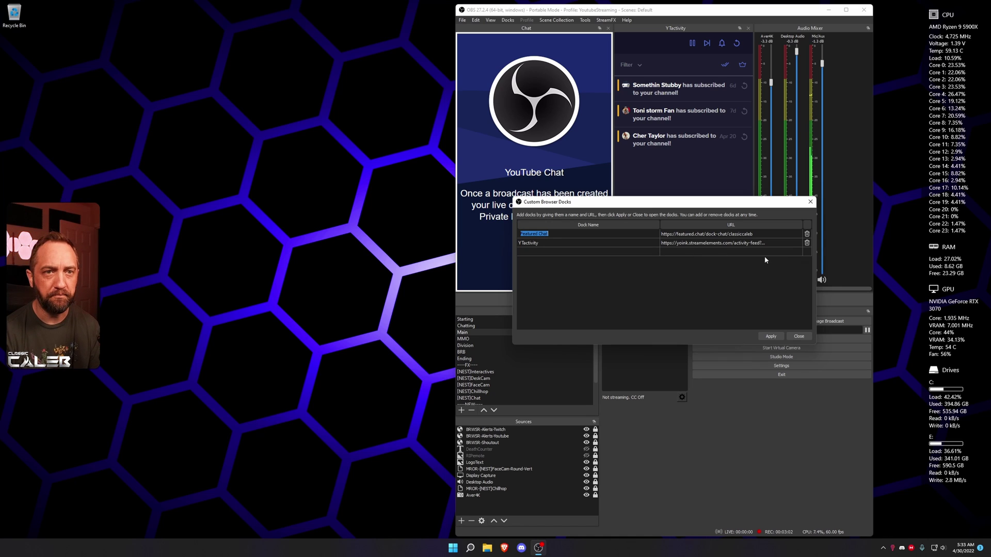
left_click(798, 337)
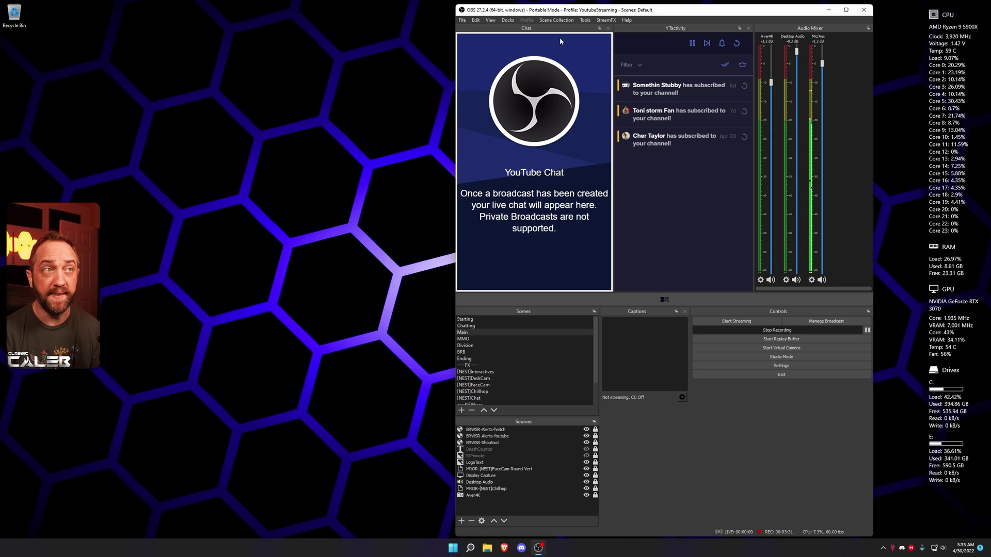
Step: Choose Custom Browser Docks from the Docks menu
left_click(506, 21)
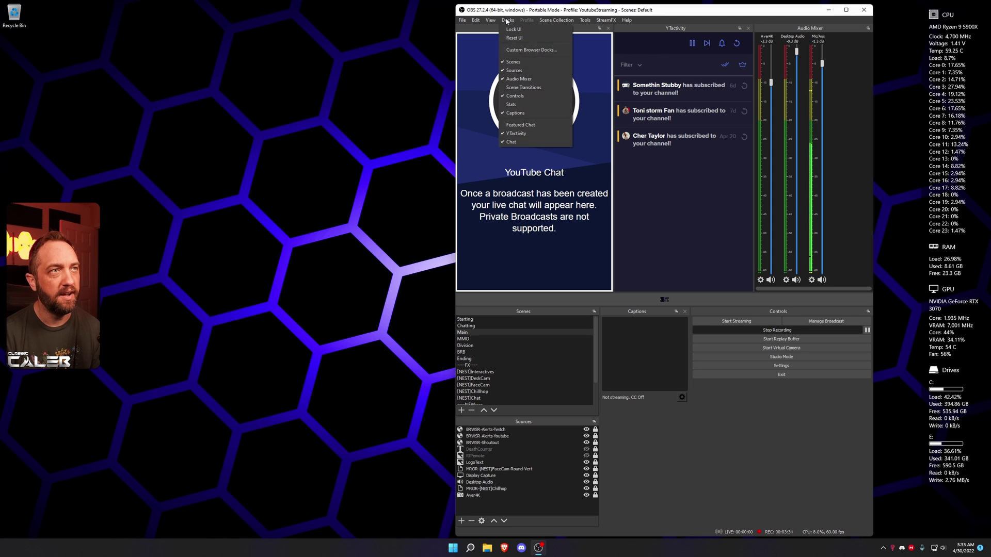
left_click(519, 50)
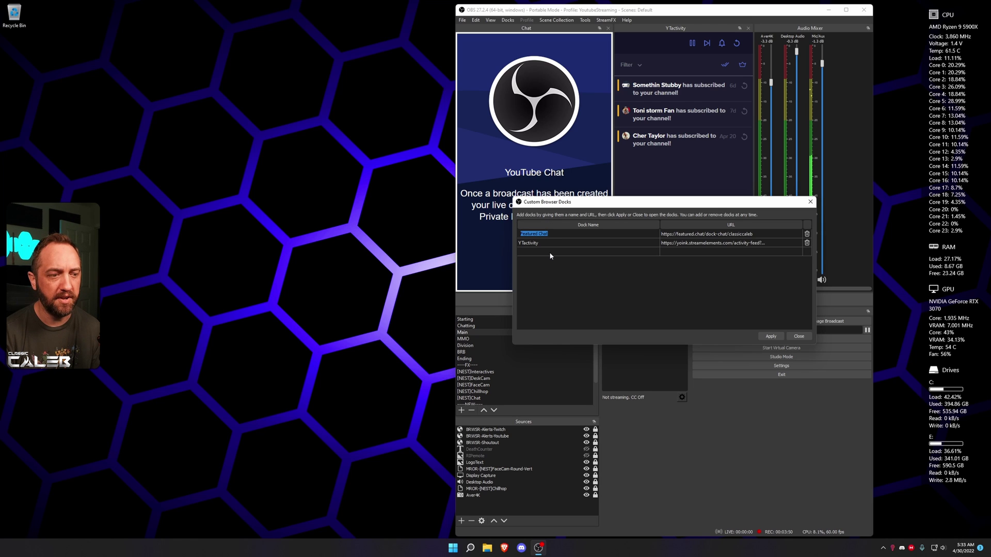
left_click(504, 548)
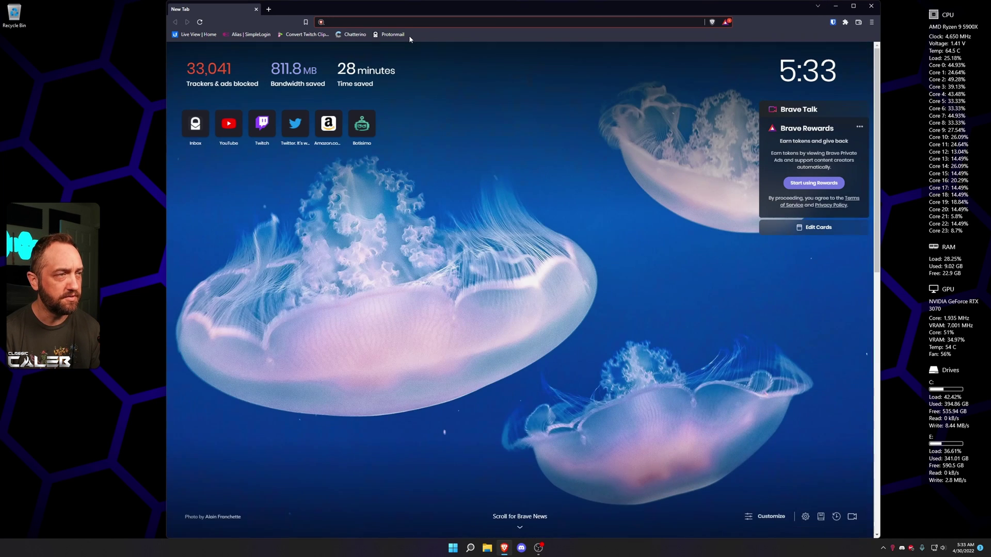
type("streamelements.com")
left_click(409, 37)
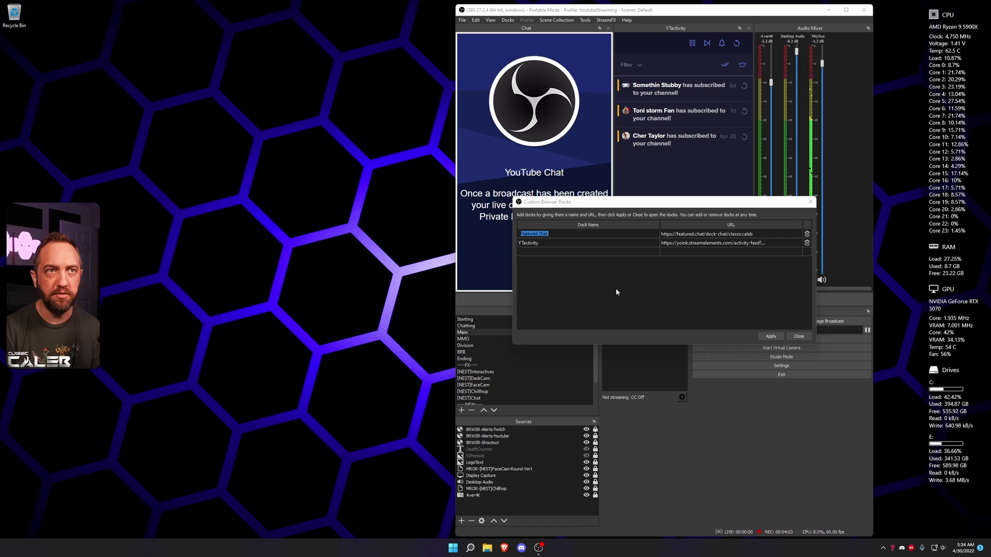
left_click(585, 252)
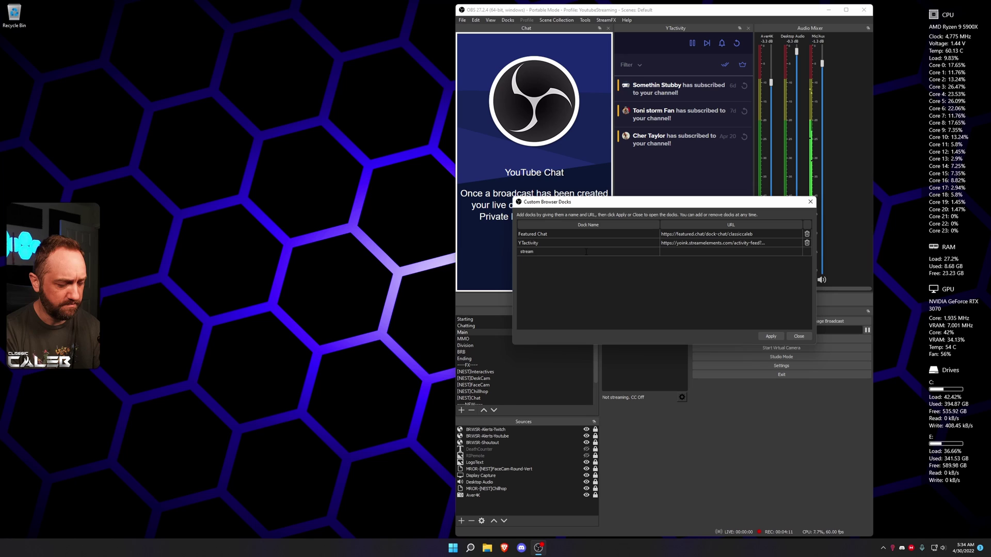
left_click(762, 336)
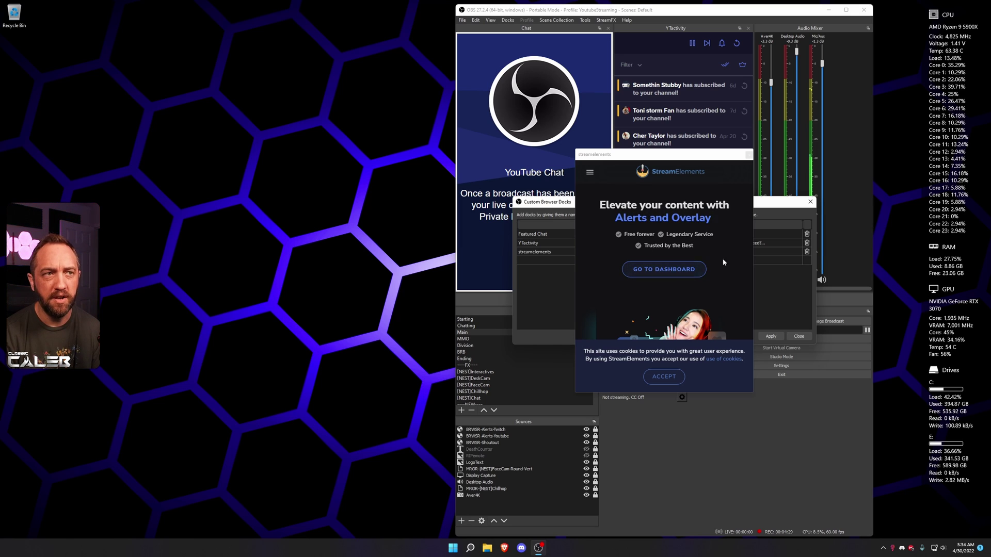
left_click(590, 174)
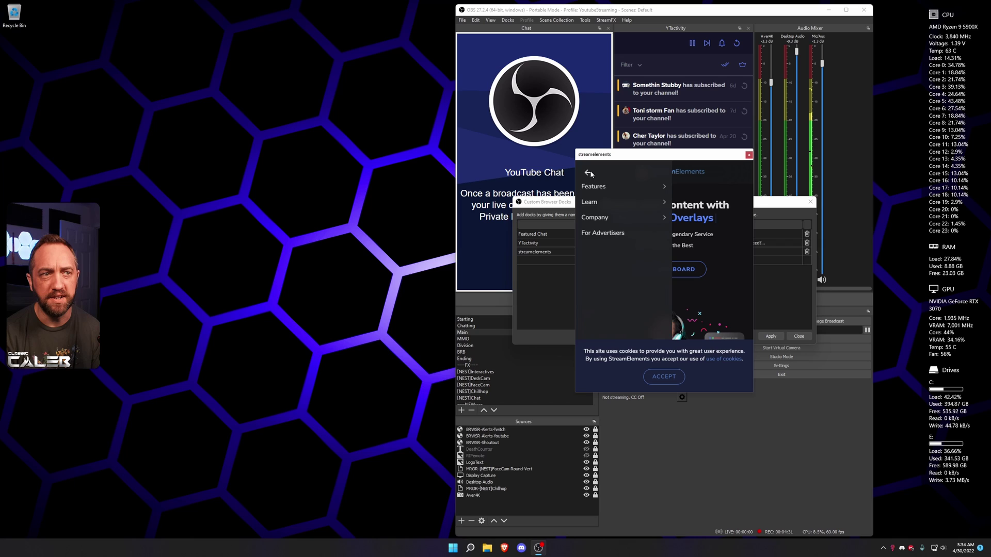
left_click(589, 173)
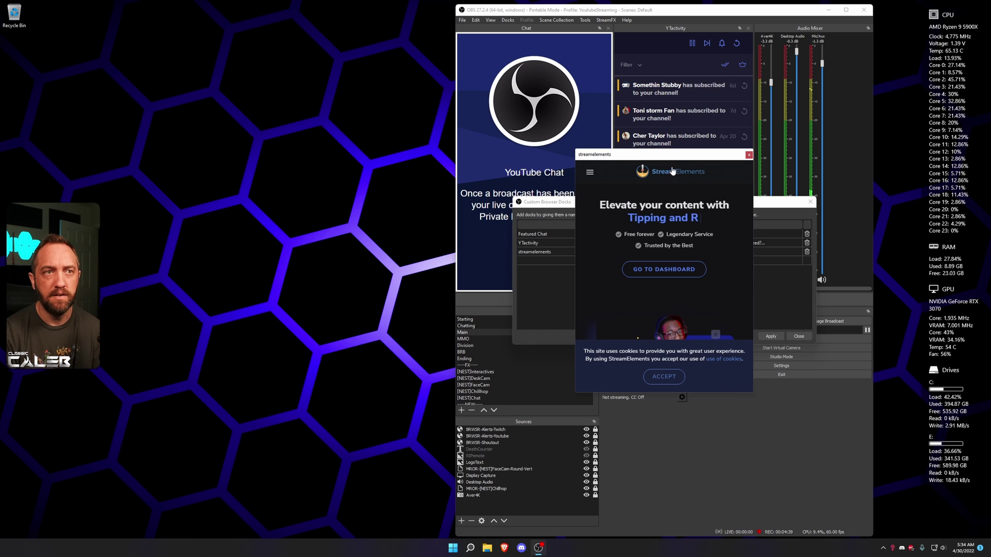
Step: Dock the streamelements window beside YTactivity, float it again, and close it
left_click_drag(674, 157, 700, 187)
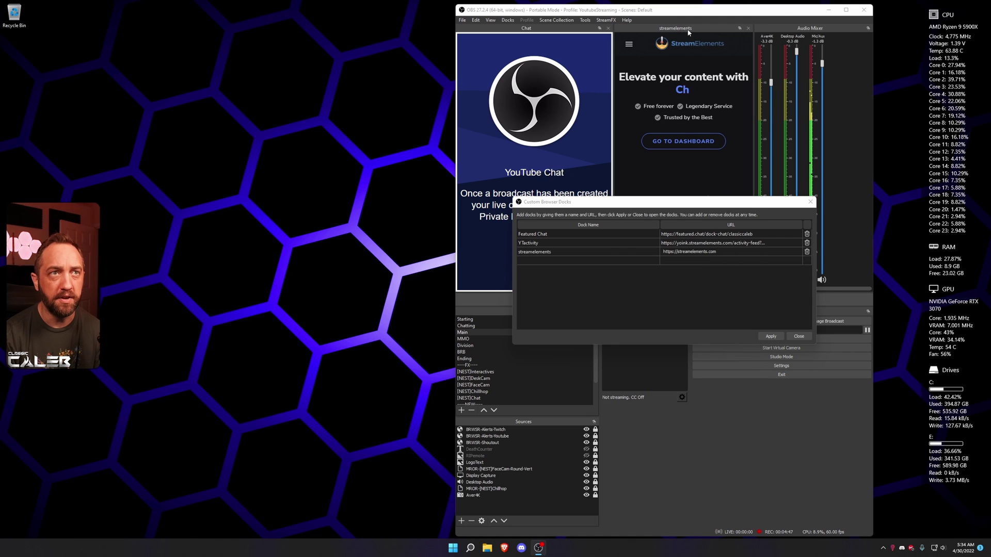
left_click_drag(688, 32, 725, 309)
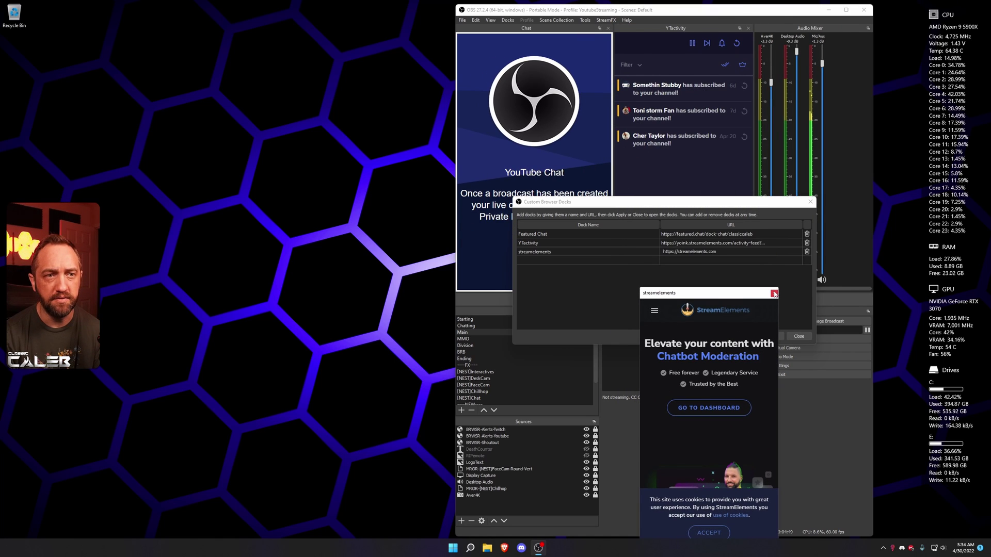
left_click(774, 293)
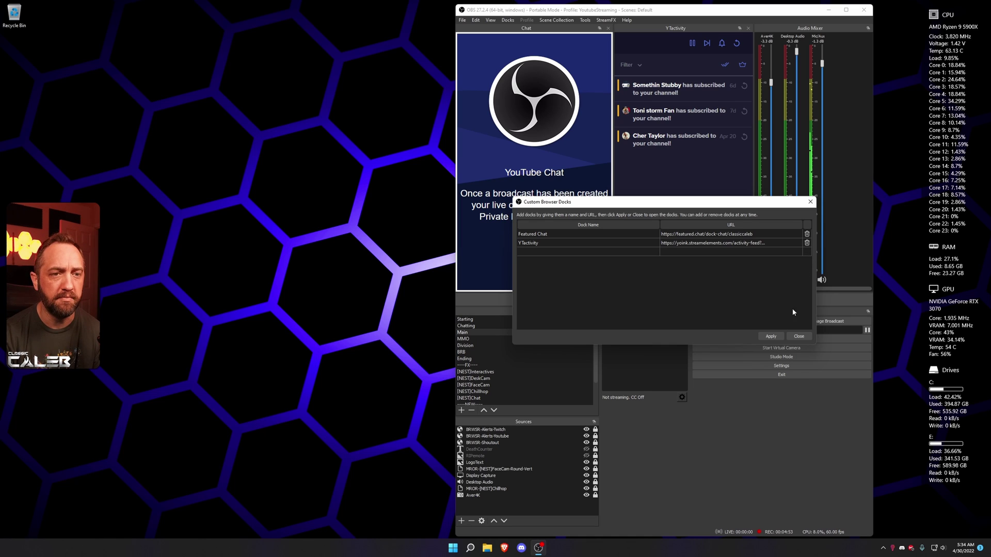
left_click(798, 336)
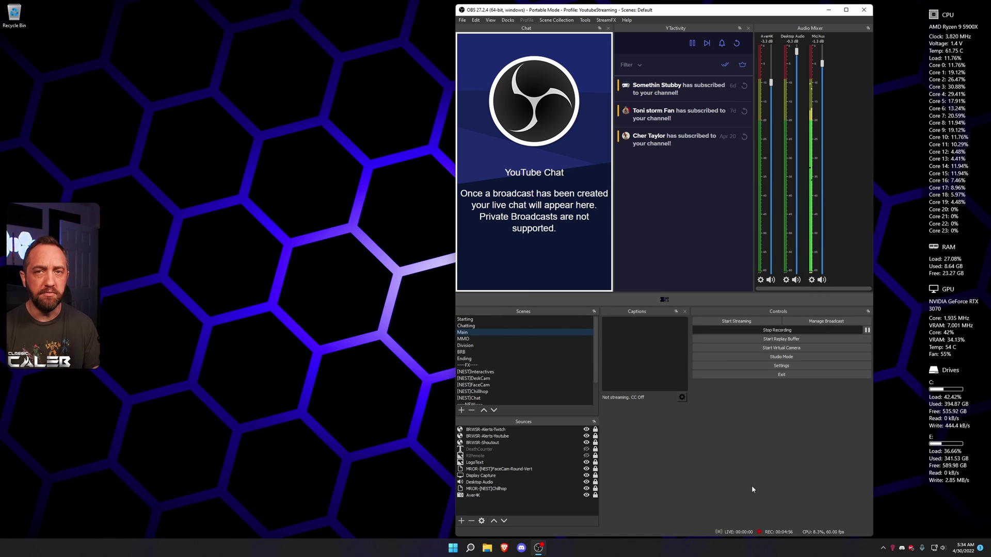